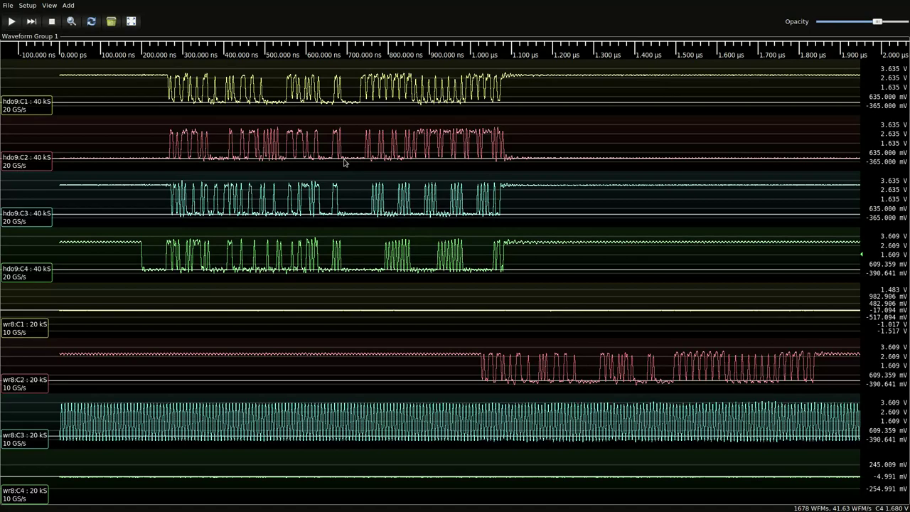
Launch the Instrument Sync wizard and advance past the connection page to configuring wr8
left_click(28, 6)
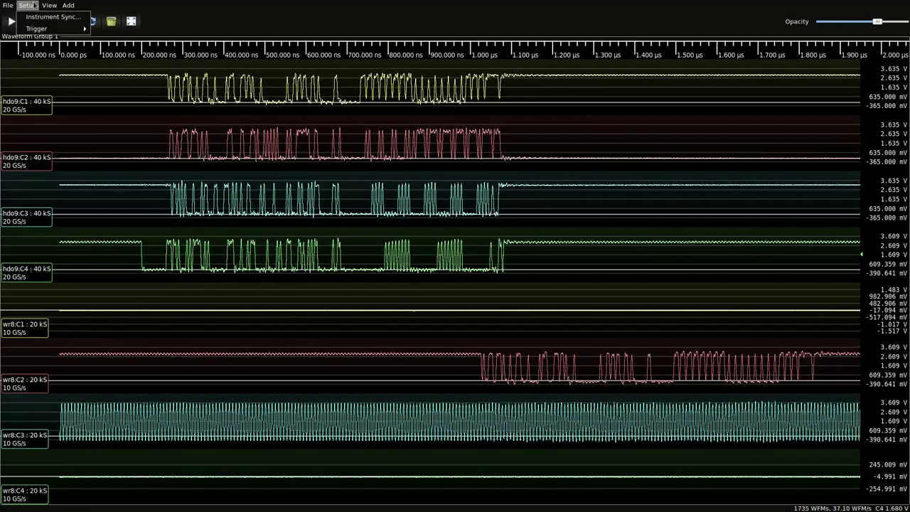
left_click(43, 17)
left_click_drag(496, 161, 517, 119)
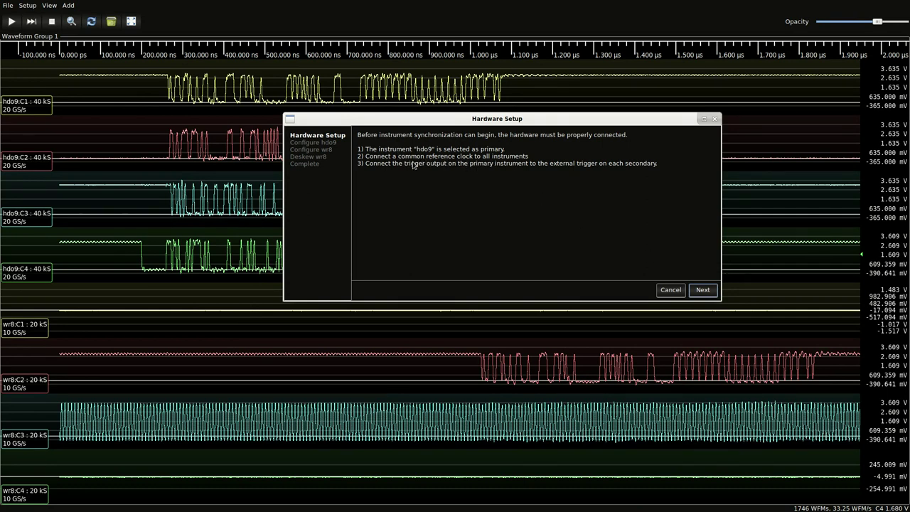
left_click(702, 291)
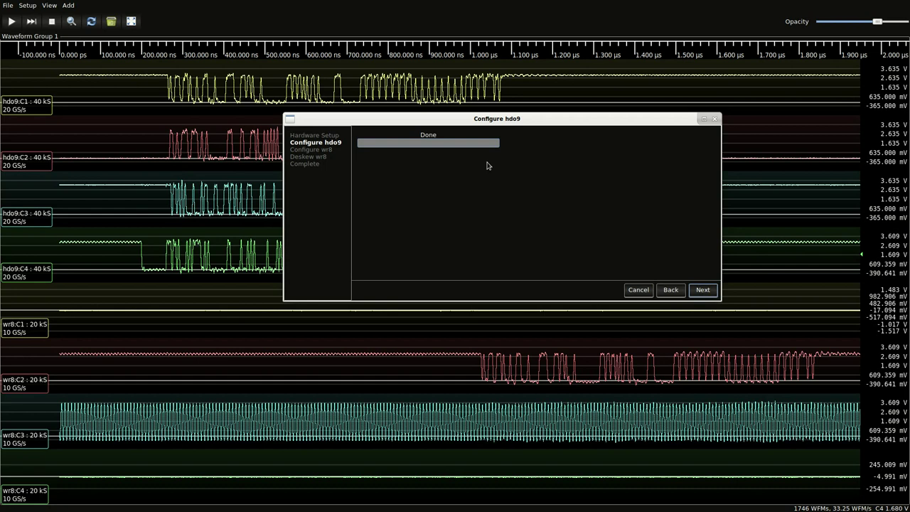
left_click(702, 289)
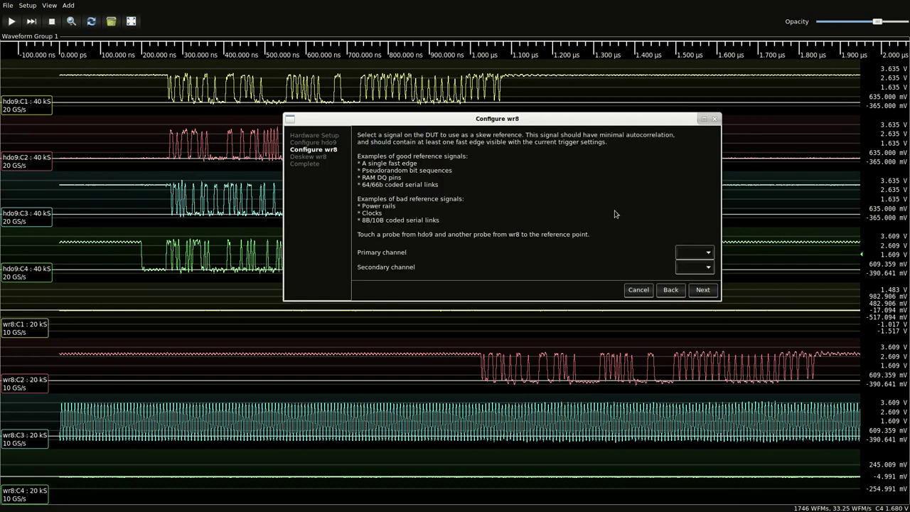
left_click_drag(455, 118, 532, 121)
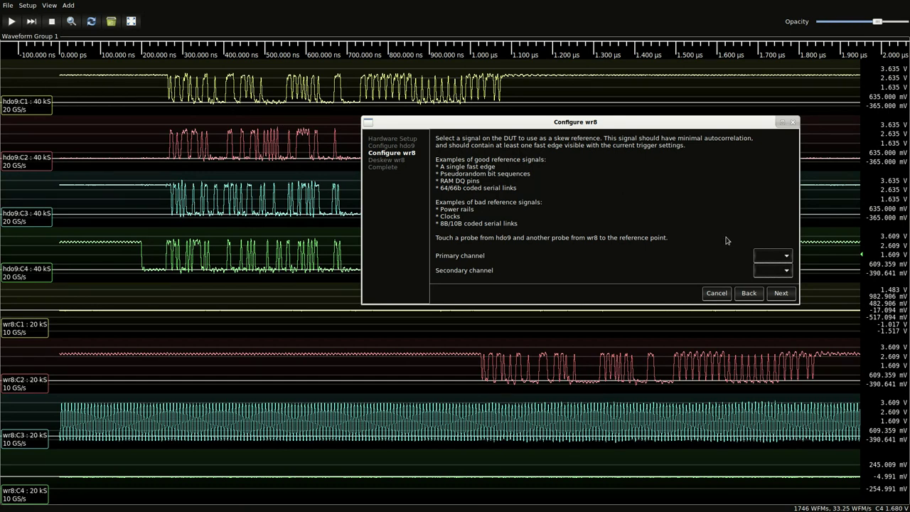
Set hdo9:C1 as primary and wr8:C2 as secondary skew reference, then proceed to deskew
left_click(773, 256)
left_click(767, 256)
left_click(775, 270)
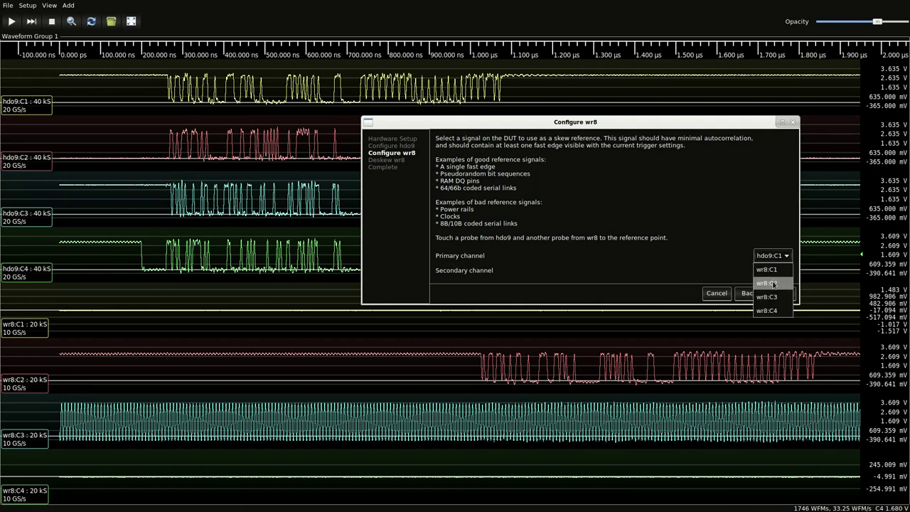
left_click(773, 284)
left_click(781, 294)
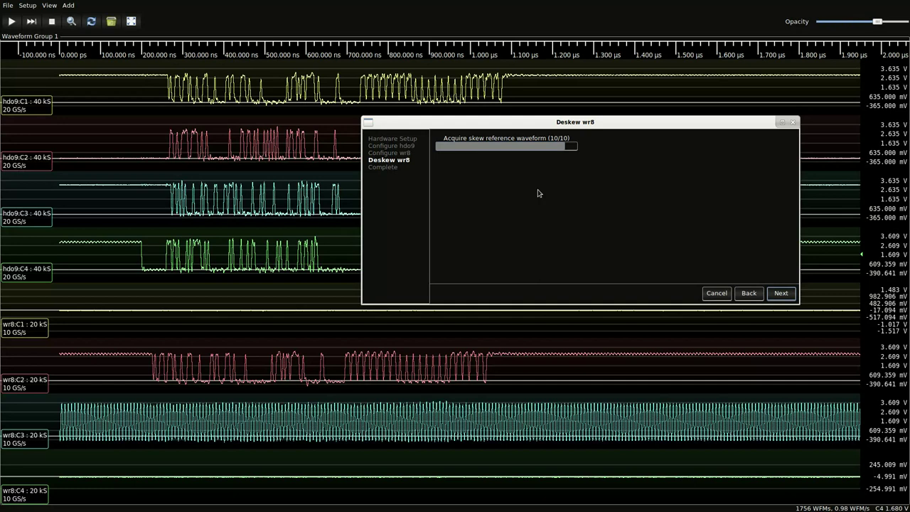
After deskew completes, advance the wizard to the Complete summary page
left_click(784, 296)
Apply the synchronization, start live acquisition, and zoom and pan onto the signal edges
left_click(781, 293)
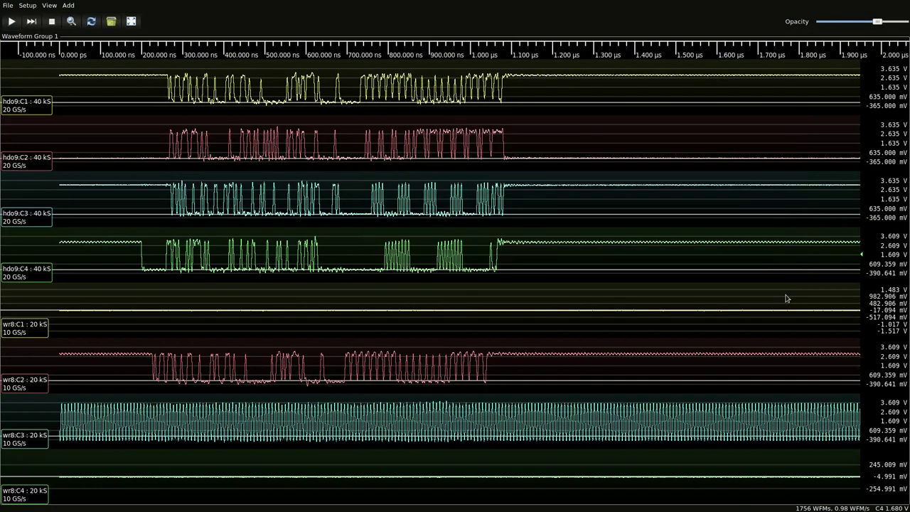
left_click(12, 22)
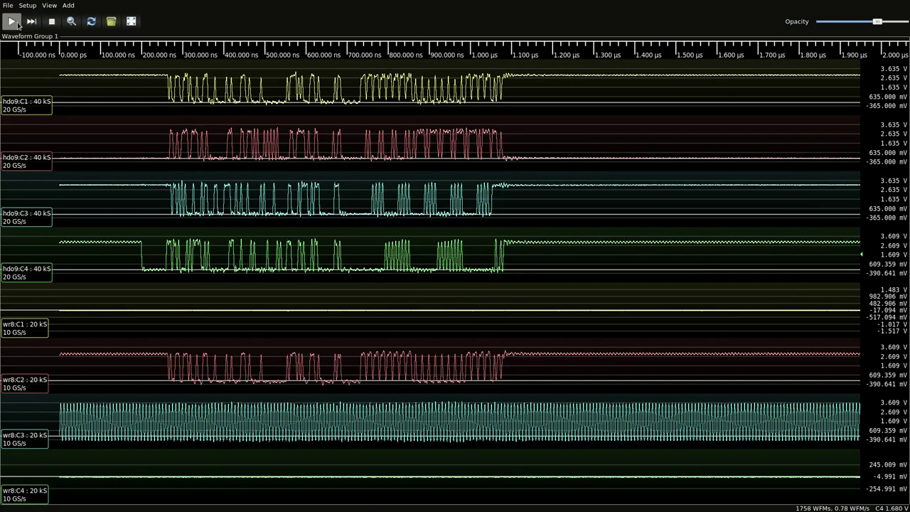
scroll(430, 203, "up", 3)
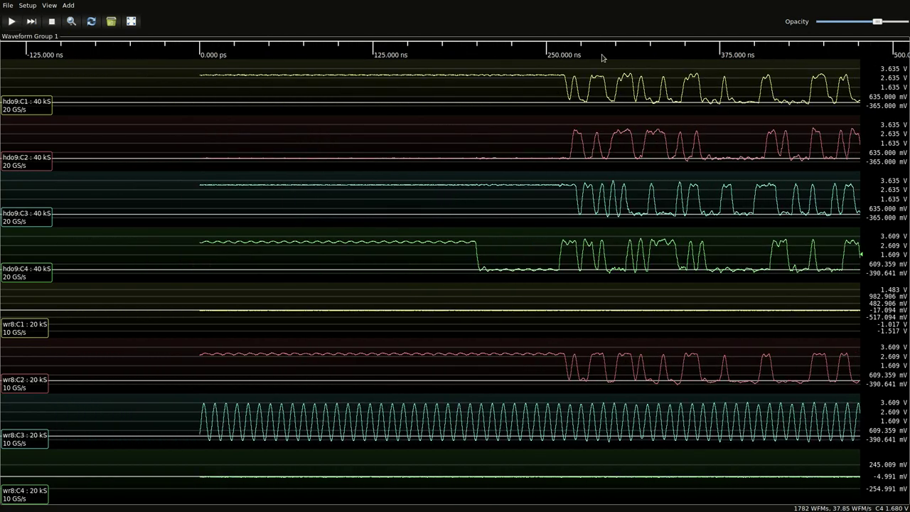
scroll(513, 175, "up", 2)
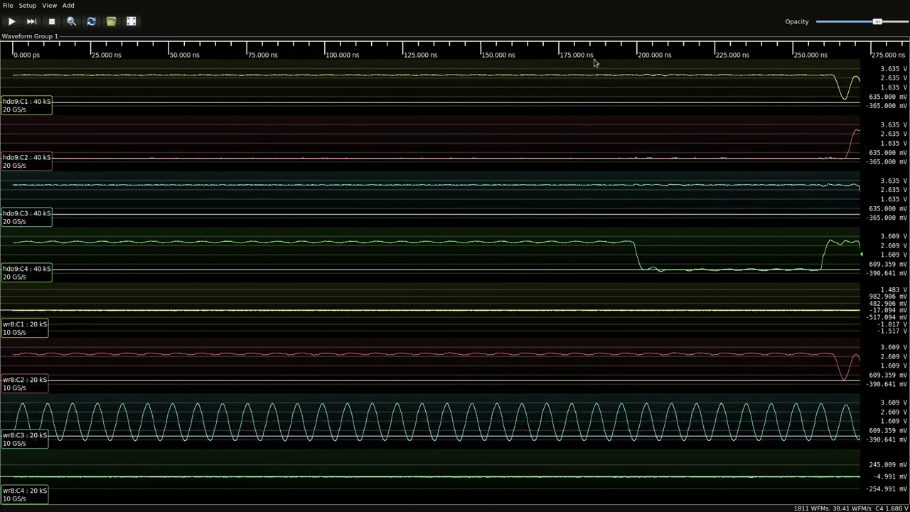
left_click_drag(595, 61, 126, 61)
Place a single vertical cursor X1 at 266.574 ns on the aligned edges
right_click(376, 149)
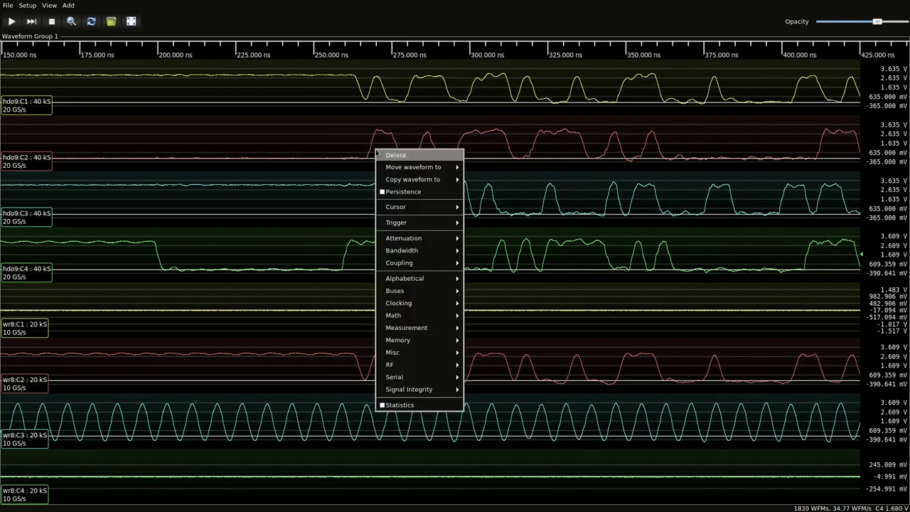
mouse_move(420, 207)
left_click(486, 206)
left_click(366, 105)
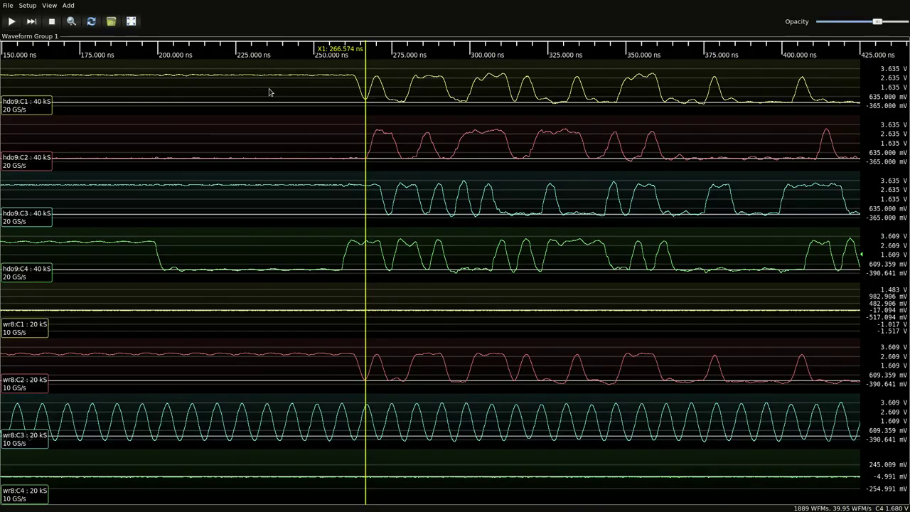
scroll(435, 117, "down", 3)
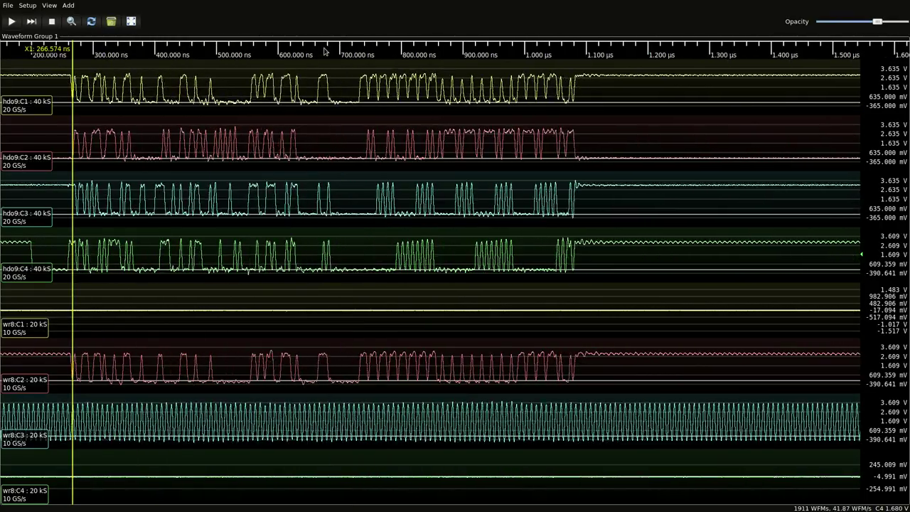
left_click_drag(324, 51, 458, 145)
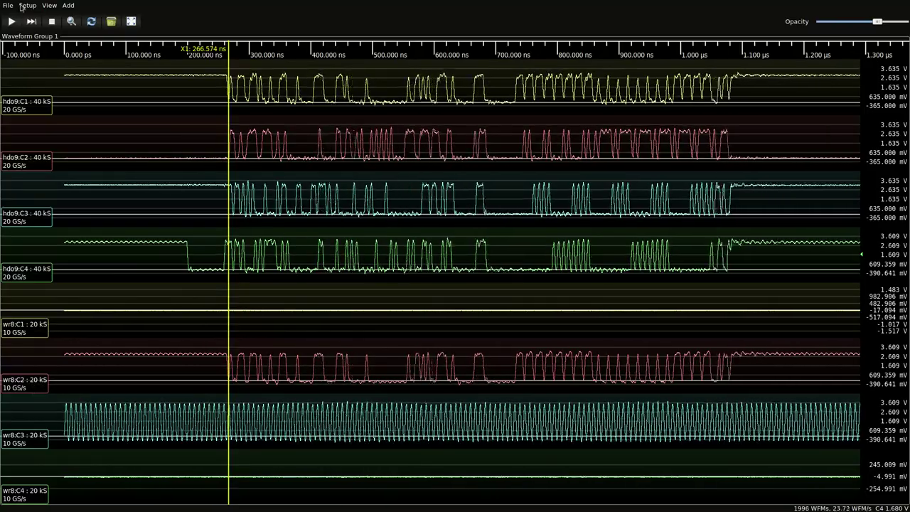
Set the cursor to None and begin renaming the hdo9 C1 channel
right_click(157, 98)
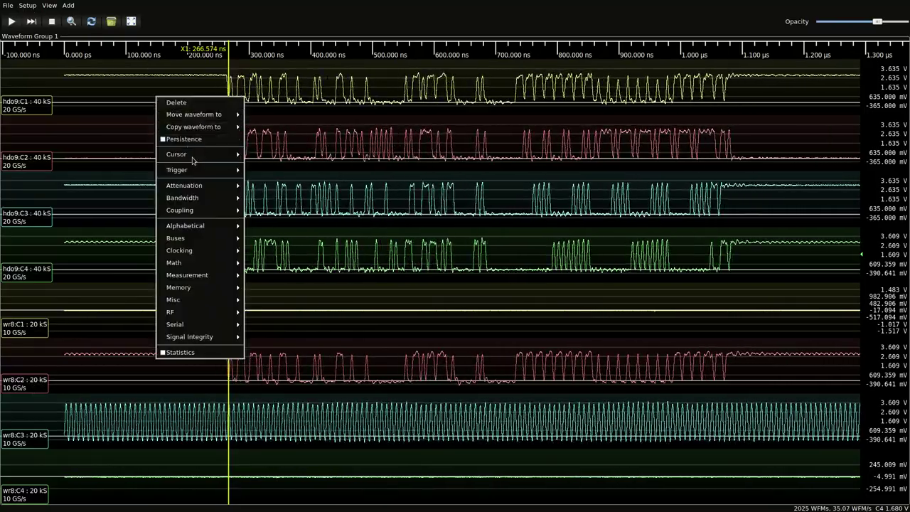
left_click(252, 158)
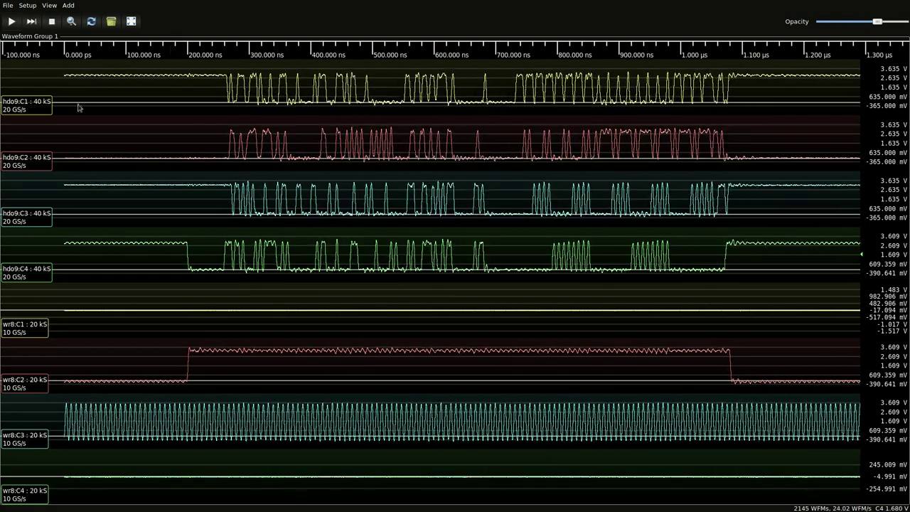
double_click(35, 106)
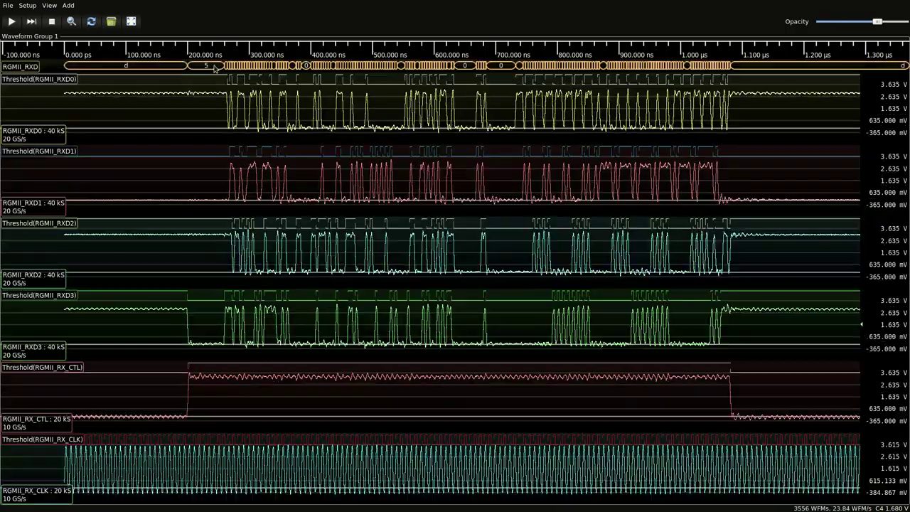
right_click(211, 68)
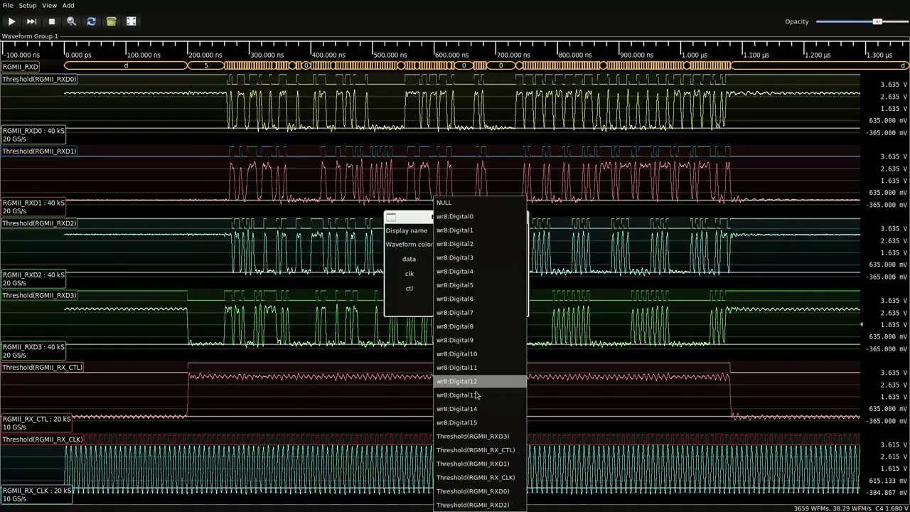
Feed the RGMII decode Threshold(RGMII_RX_CLK) as clock and Threshold(RGMII_RX_CTL) as control, and create it
left_click(507, 464)
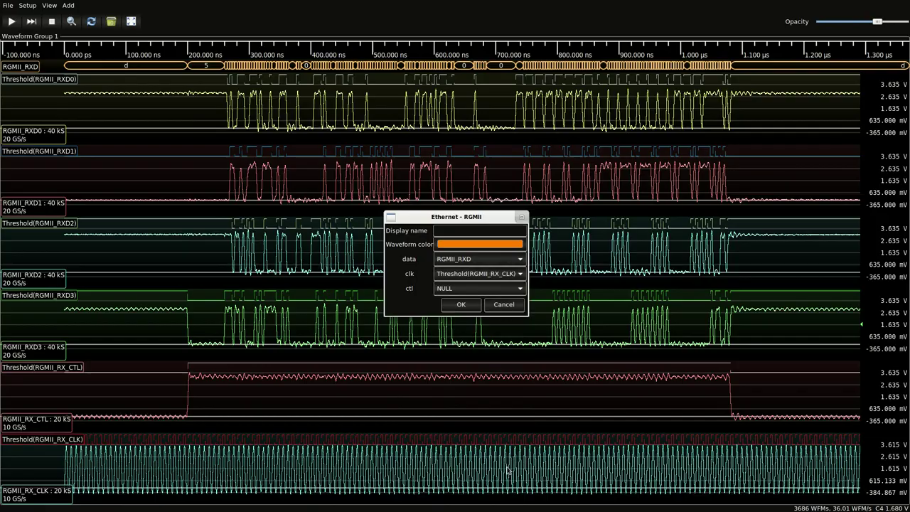
left_click(470, 288)
scroll(483, 374, "down", 3)
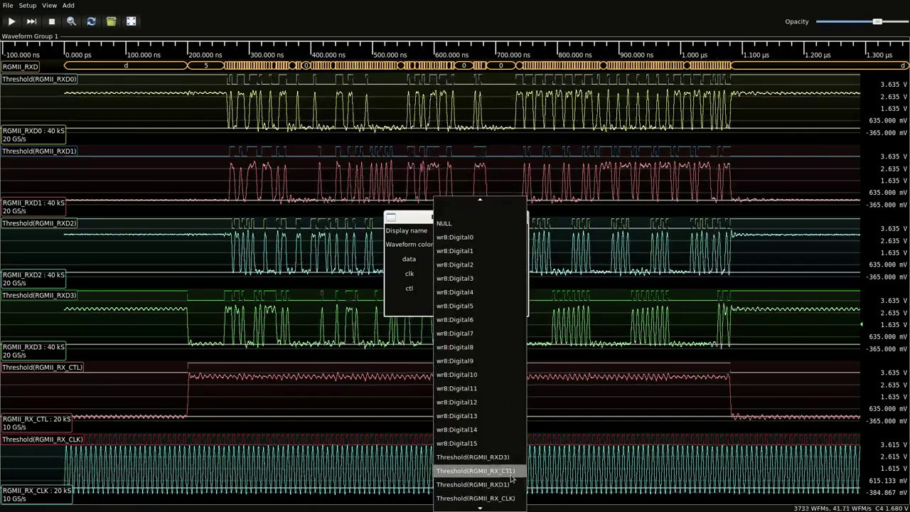
left_click(474, 470)
left_click(461, 301)
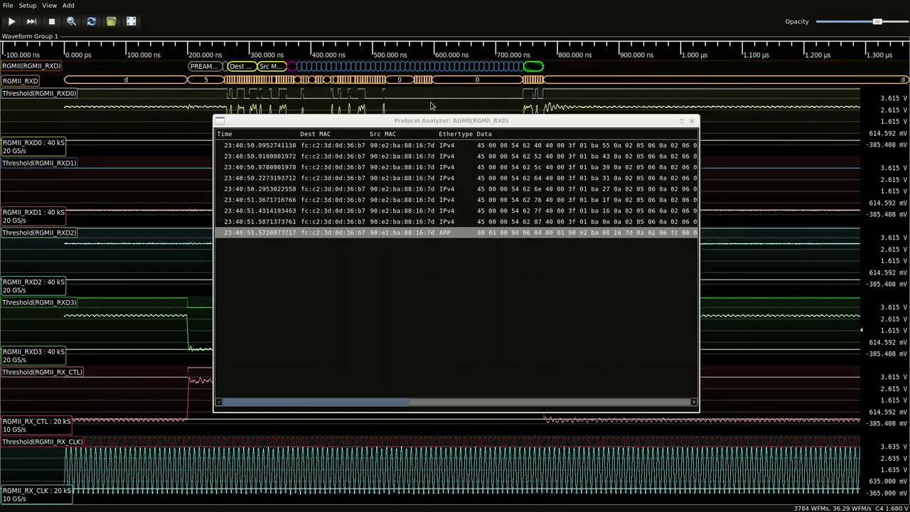
Zoom onto the frame header and move and shorten the protocol analyzer window beside it
scroll(319, 59, "up", 1)
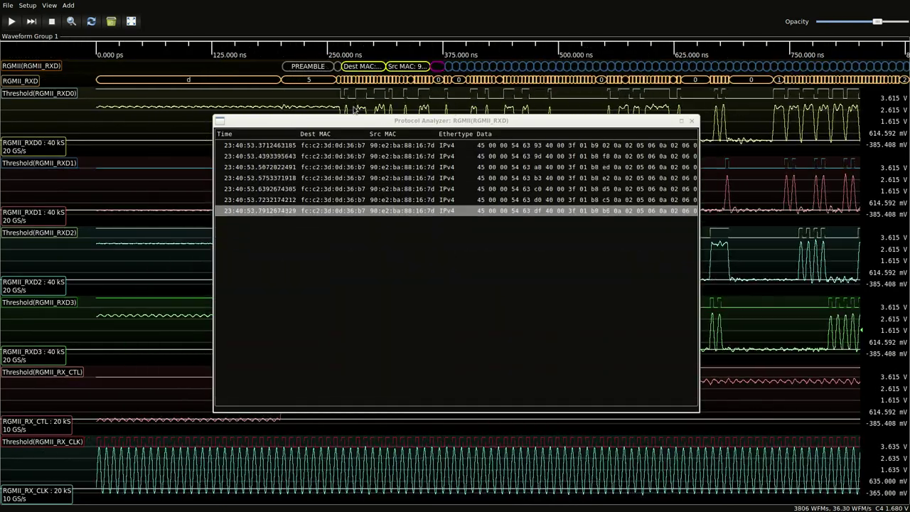
left_click_drag(475, 122, 583, 99)
left_click_drag(453, 104, 415, 152)
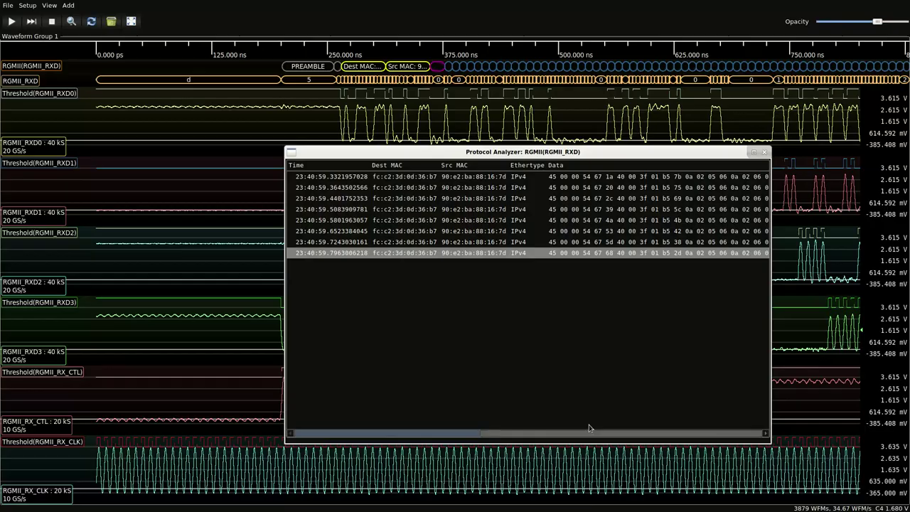
left_click_drag(587, 440, 588, 302)
left_click_drag(588, 161, 553, 208)
scroll(239, 60, "up", 3)
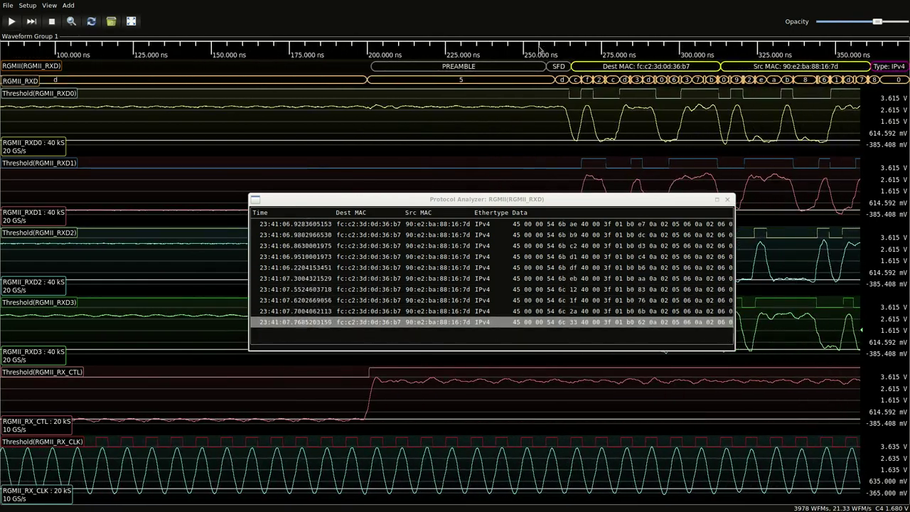
scroll(432, 45, "right", 3)
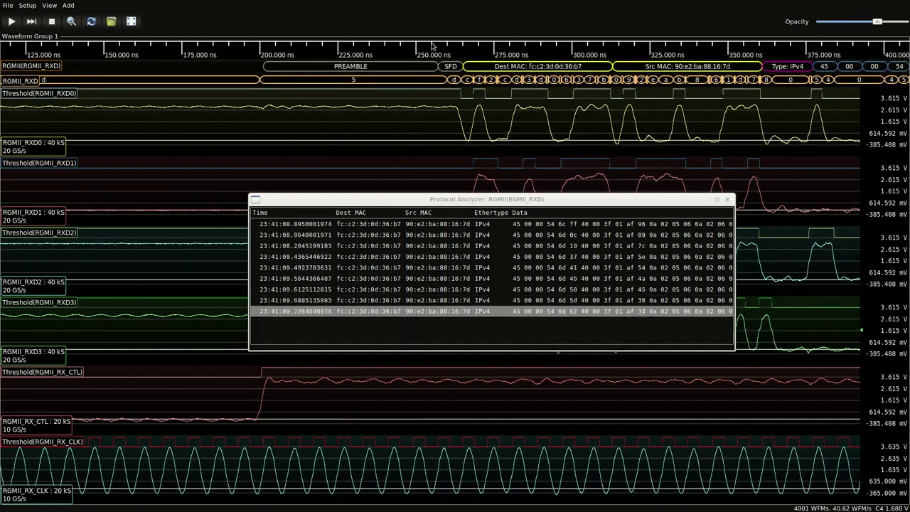